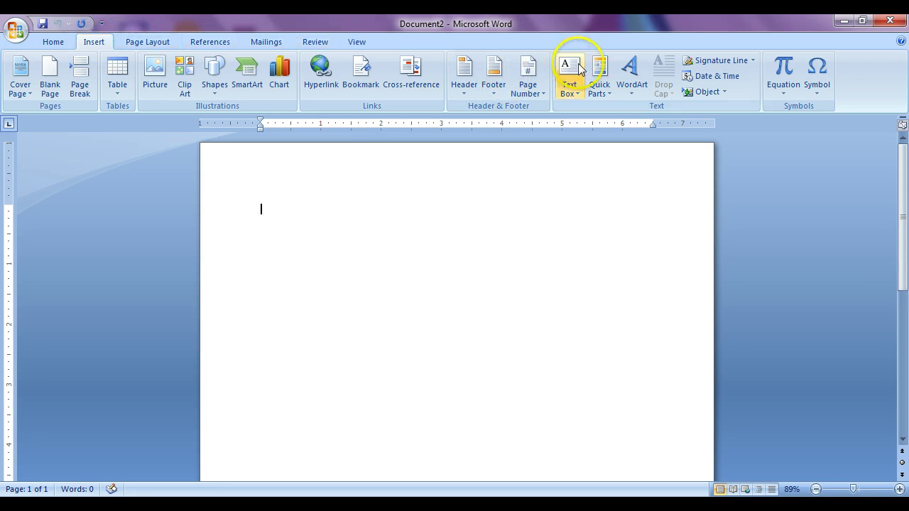
{"action": "left_click", "coordinate": [631, 91]}
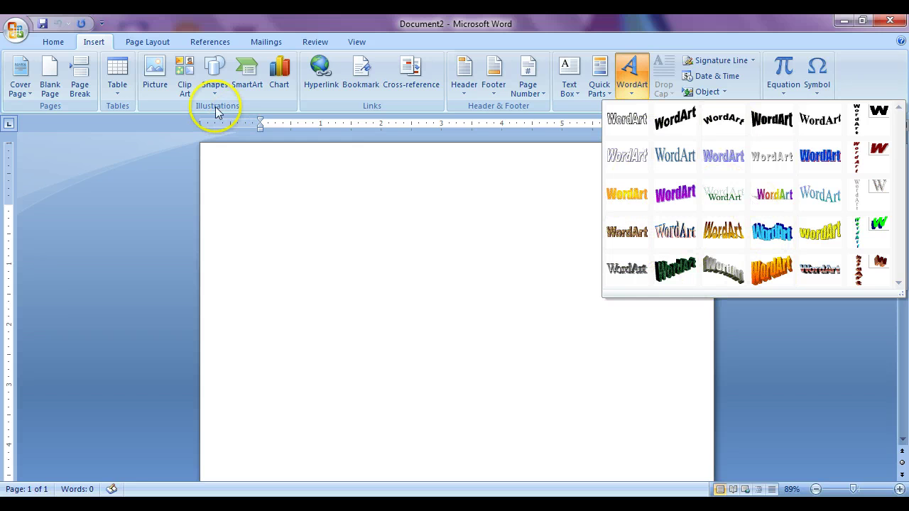
{"action": "left_click", "coordinate": [282, 196]}
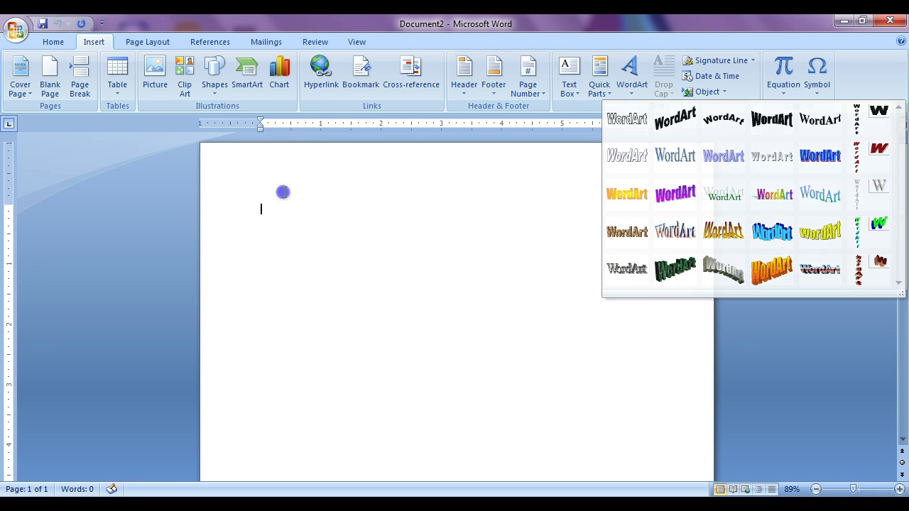
Set the font to Castellar and centre the first line of the blank document.
{"action": "left_click", "coordinate": [58, 44]}
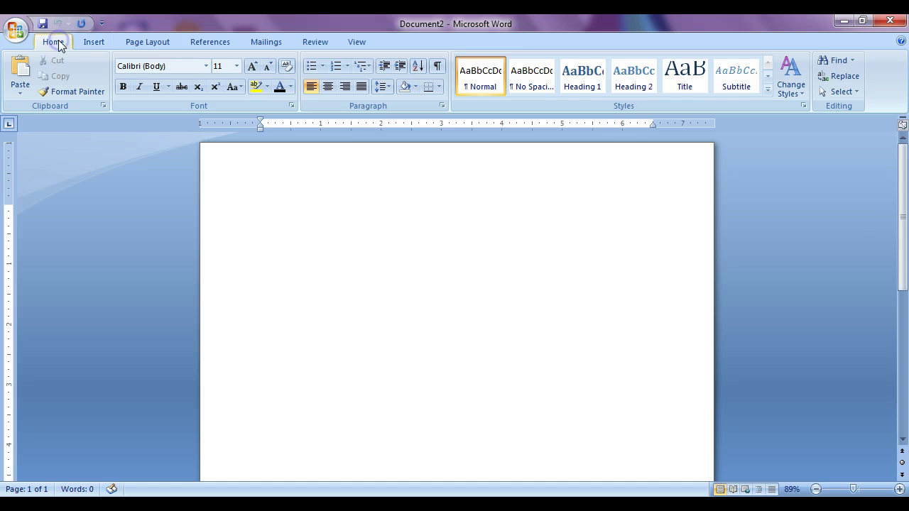
{"action": "left_click", "coordinate": [206, 66]}
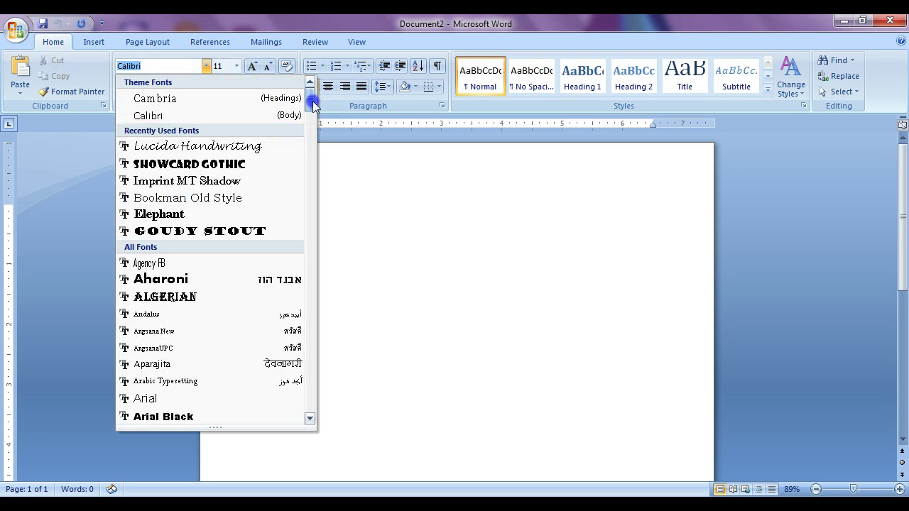
{"action": "left_click_drag", "start_coordinate": [310, 106], "coordinate": [309, 158]}
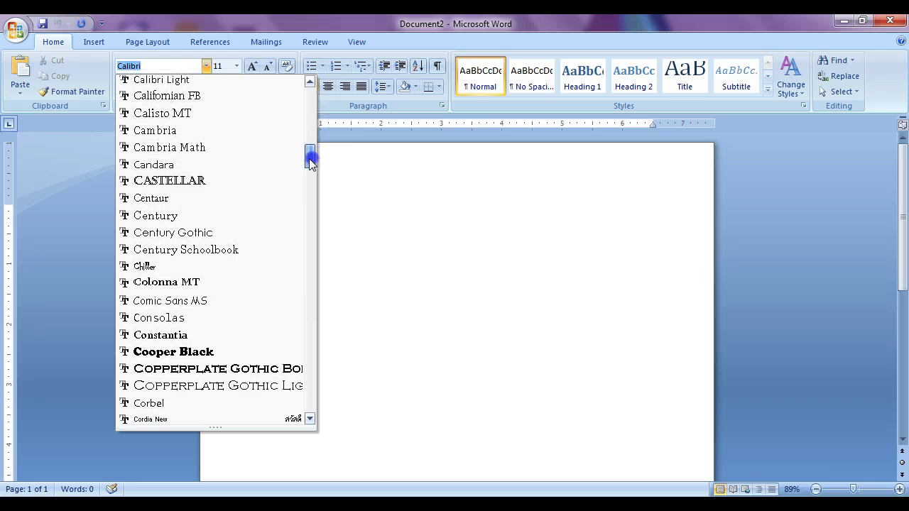
{"action": "left_click", "coordinate": [238, 186]}
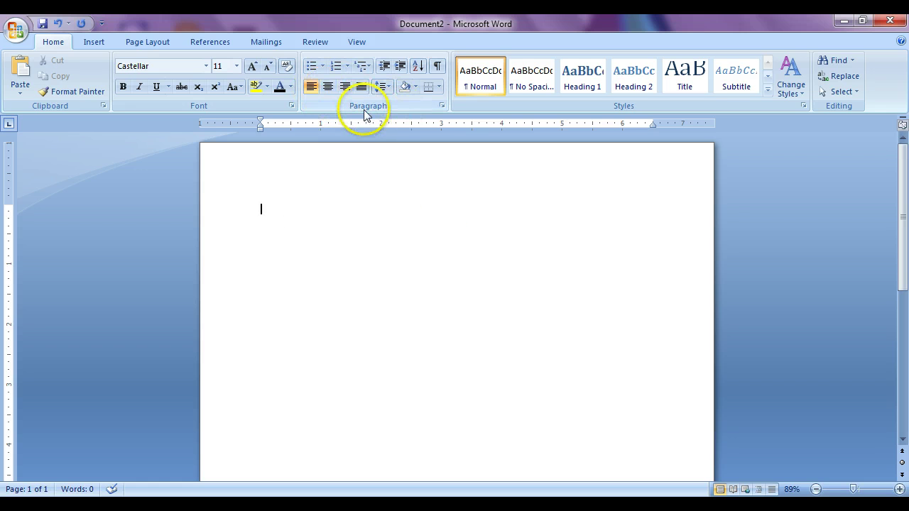
{"action": "left_click", "coordinate": [328, 88]}
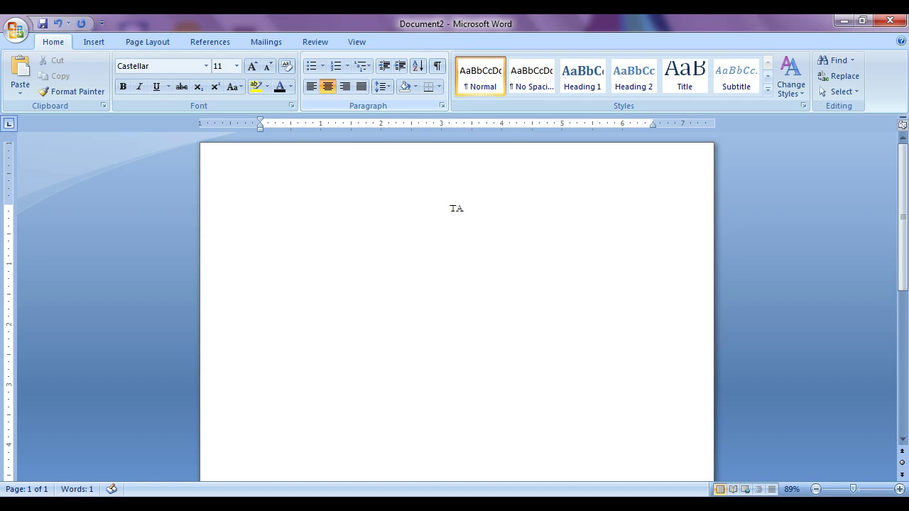
Enter the heading "TABLE OF CONTENTS" on the first line.
{"action": "type", "text": "TABLE OF CONTETN"}
{"action": "key", "text": "BackSpace"}
{"action": "key", "text": "BackSpace"}
{"action": "type", "text": "NT"}
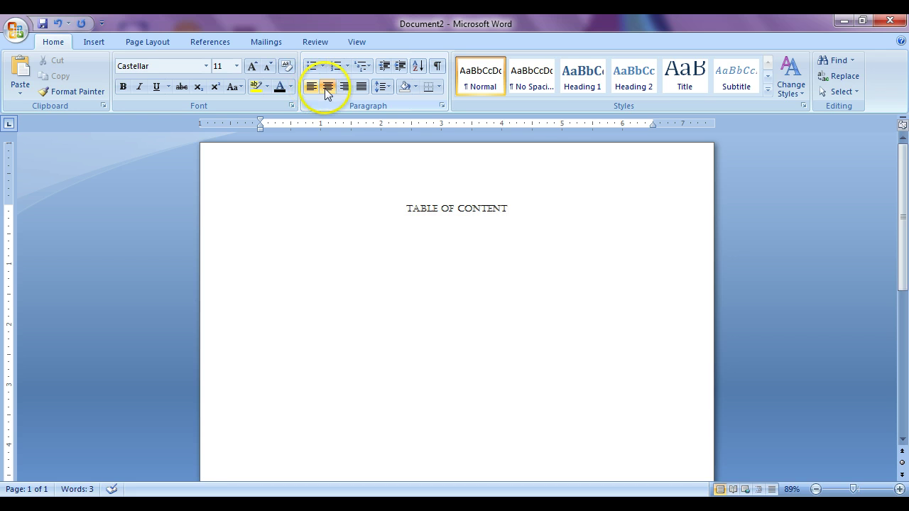
{"action": "type", "text": "S"}
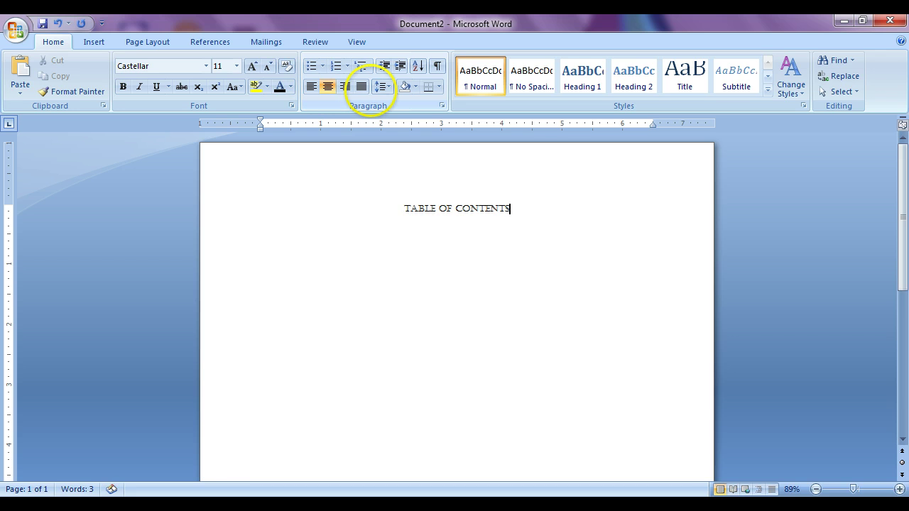
Set the font size of the "TABLE OF CONTENTS" heading to 20.
{"action": "left_click_drag", "start_coordinate": [517, 213], "coordinate": [402, 209]}
{"action": "left_click", "coordinate": [237, 67]}
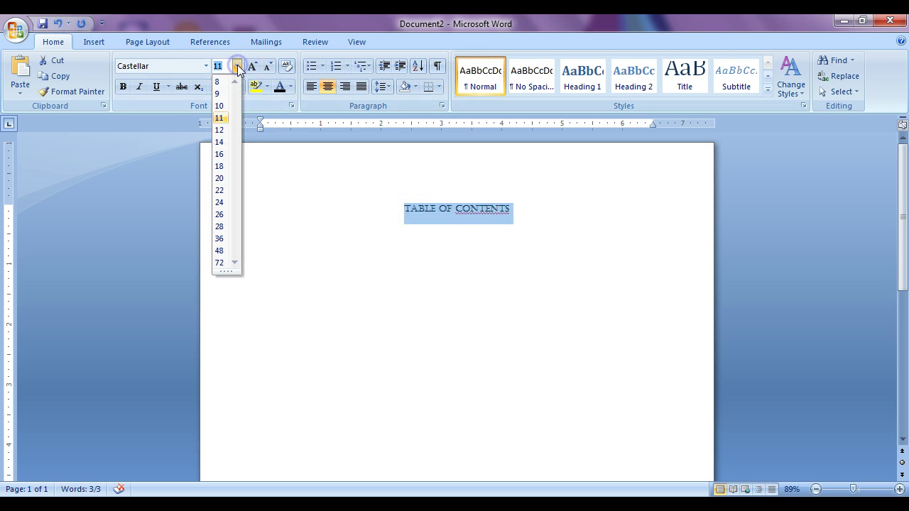
{"action": "left_click", "coordinate": [219, 178]}
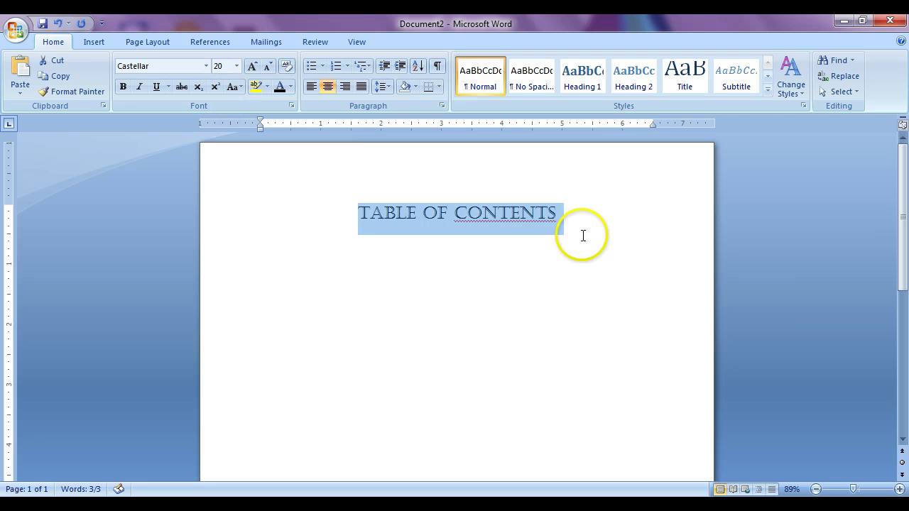
{"action": "left_click", "coordinate": [560, 214]}
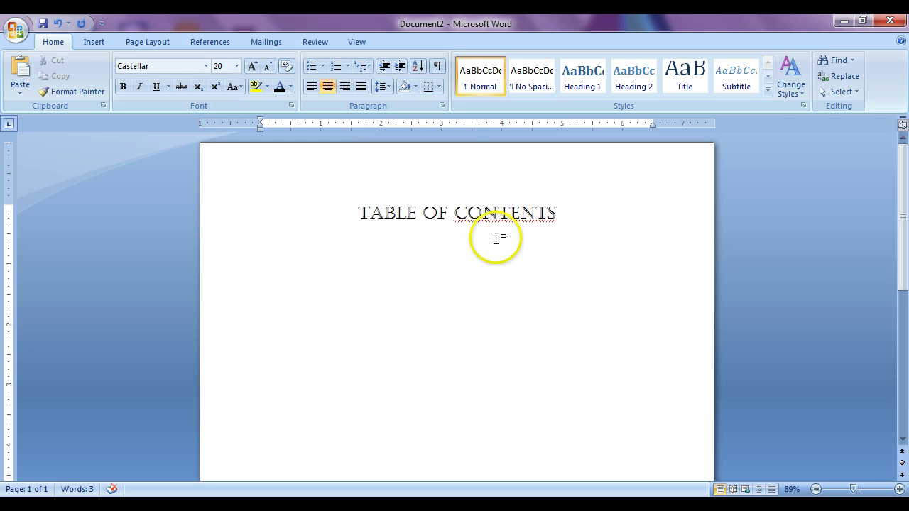
{"action": "right_click", "coordinate": [522, 215]}
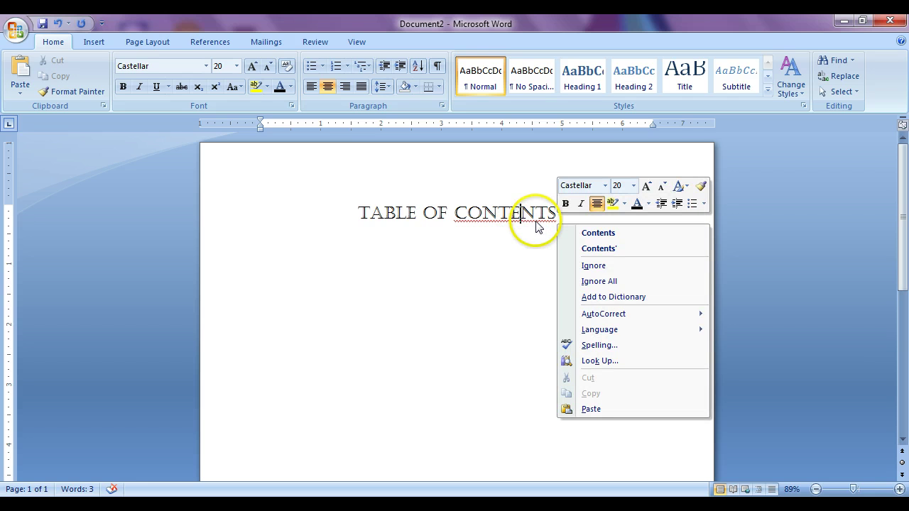
{"action": "left_click", "coordinate": [453, 269]}
Start a new left-aligned line below the "TABLE OF CONTENTS" heading.
{"action": "left_click", "coordinate": [605, 210]}
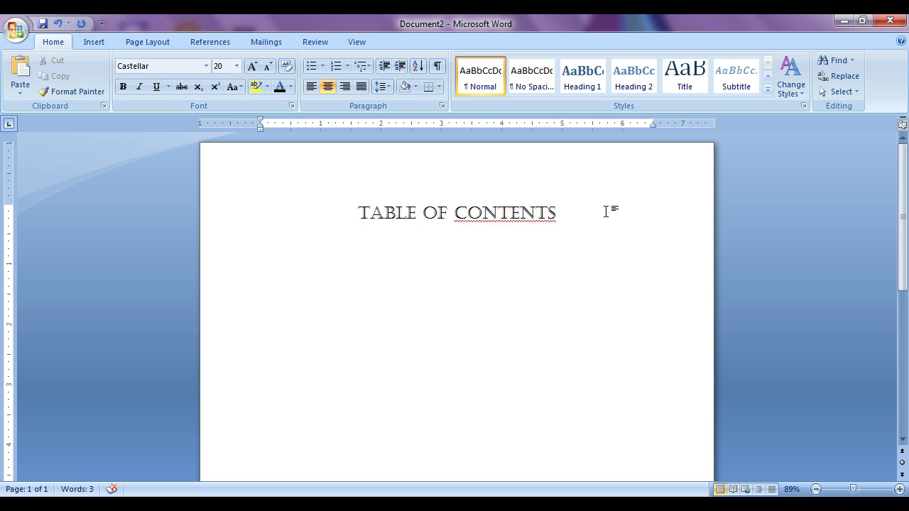
{"action": "key", "text": "Return"}
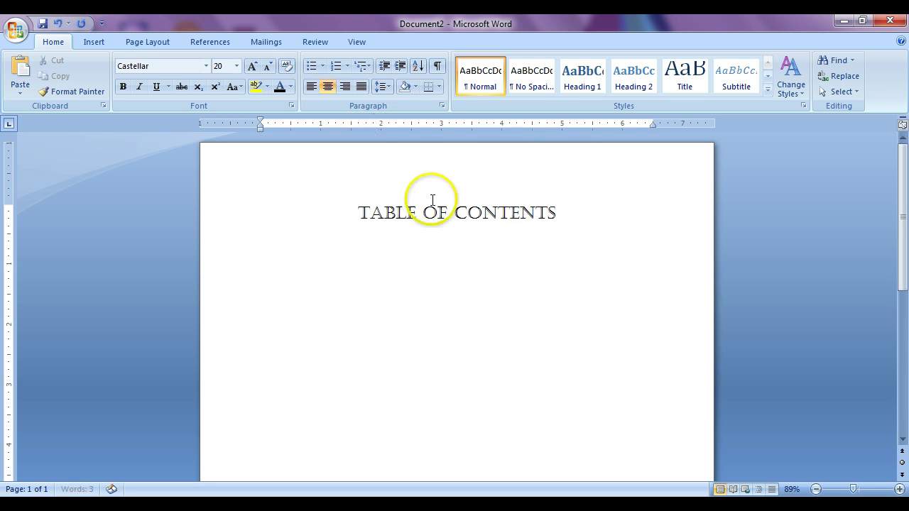
{"action": "left_click", "coordinate": [311, 87]}
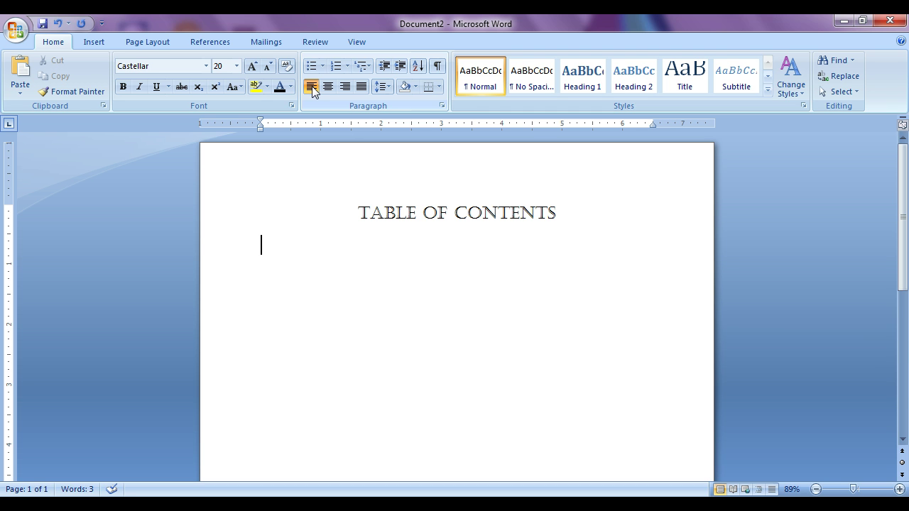
{"action": "key", "text": "BackSpace"}
Enter "My Timeline" below the heading in Calibri (Body) at size 11.
{"action": "left_click", "coordinate": [237, 66]}
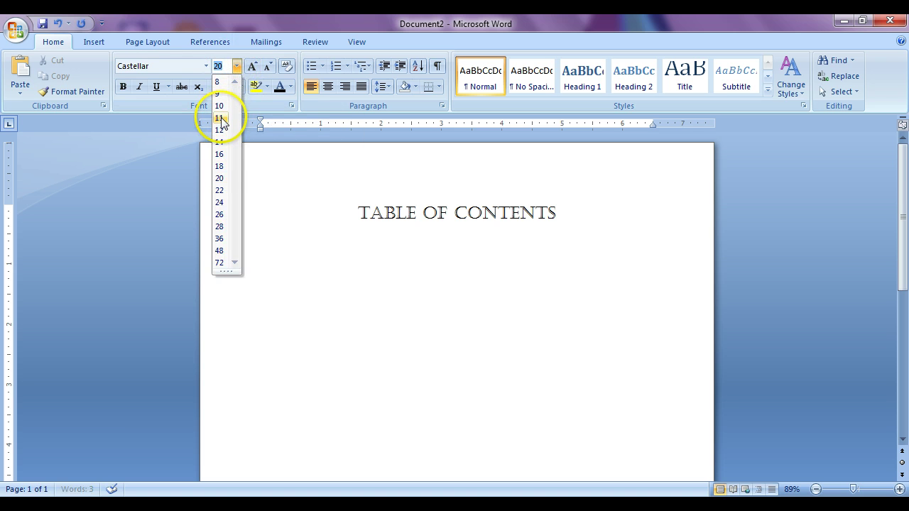
{"action": "left_click", "coordinate": [221, 120]}
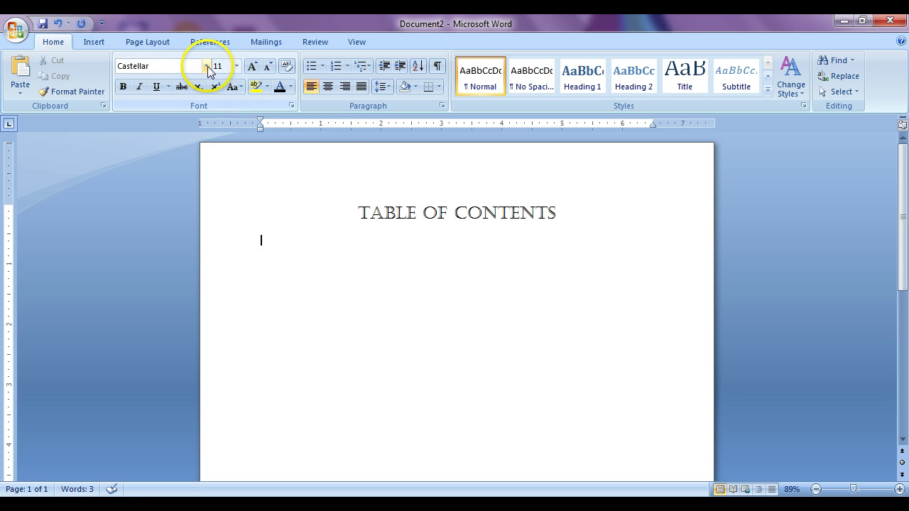
{"action": "left_click", "coordinate": [207, 67]}
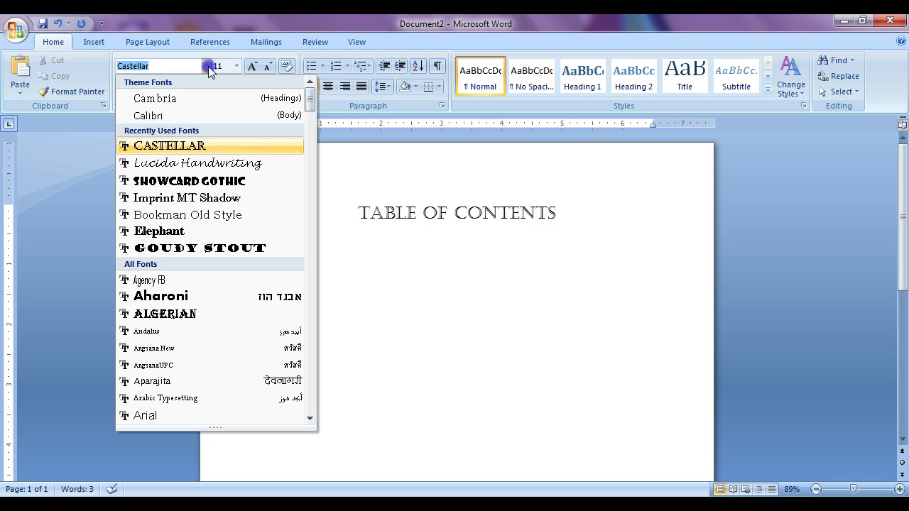
{"action": "left_click", "coordinate": [190, 115]}
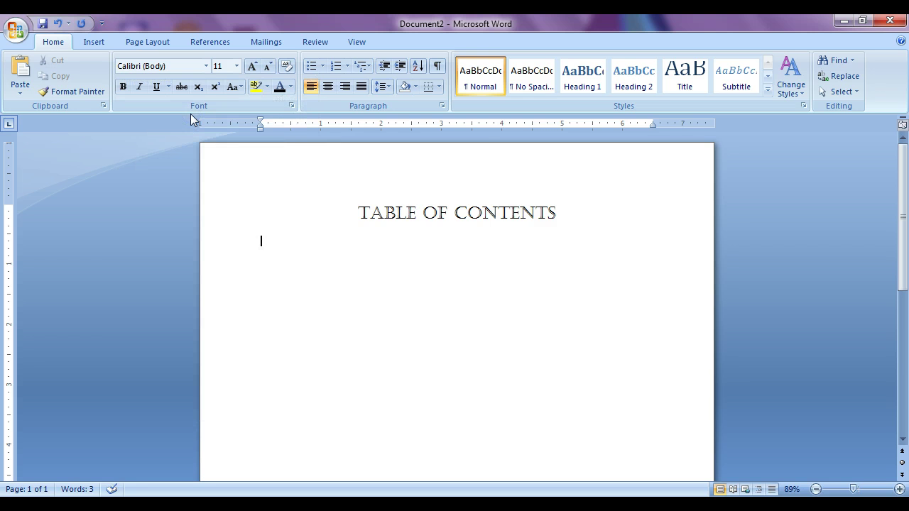
{"action": "type", "text": "My Timeline"}
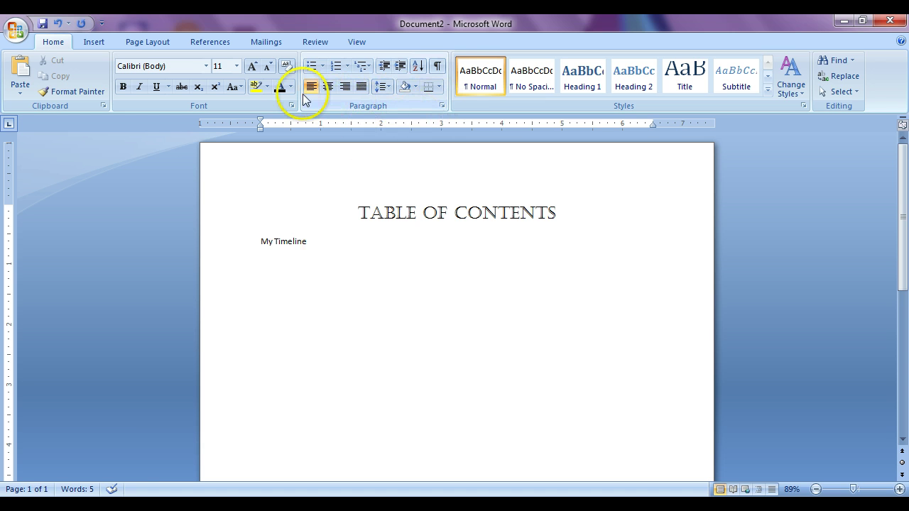
Set a left tab stop at 4.5 with dotted leader style 2 for the "My Timeline" line.
{"action": "left_click", "coordinate": [440, 107]}
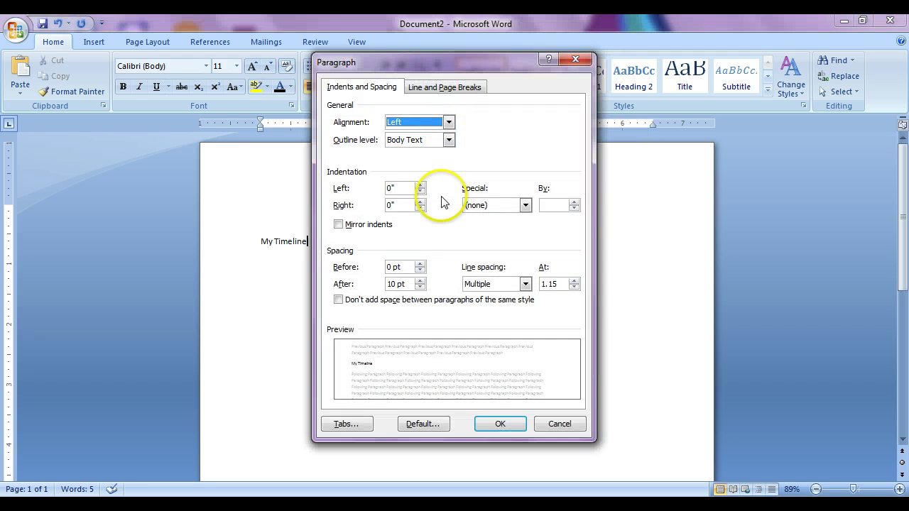
{"action": "left_click", "coordinate": [344, 424]}
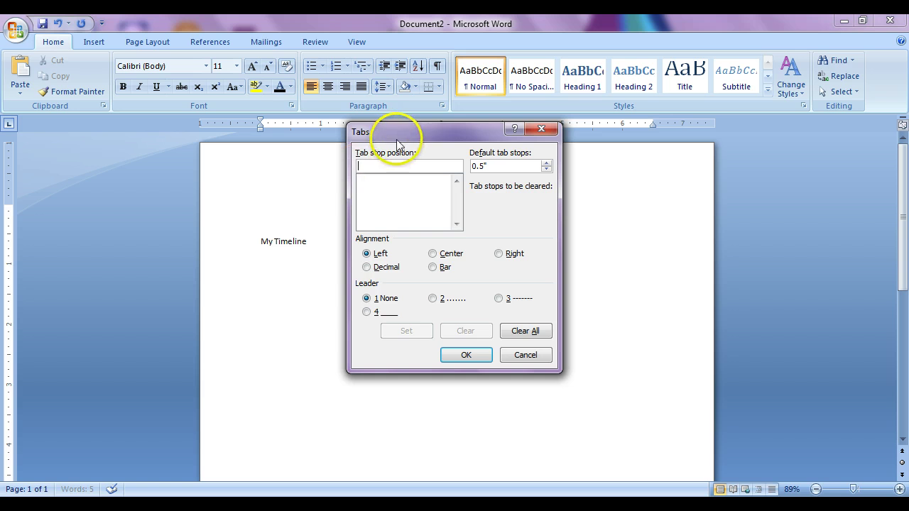
{"action": "left_click_drag", "start_coordinate": [398, 132], "coordinate": [416, 187]}
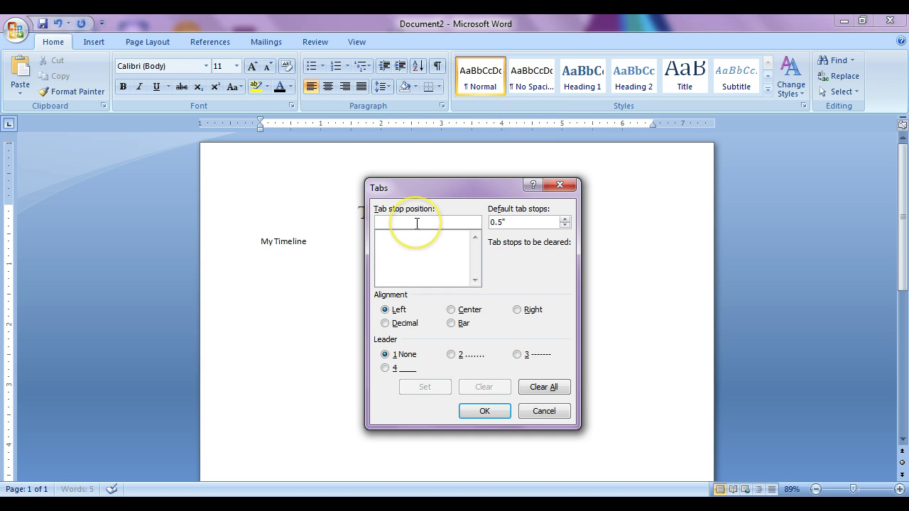
{"action": "type", "text": "4.5"}
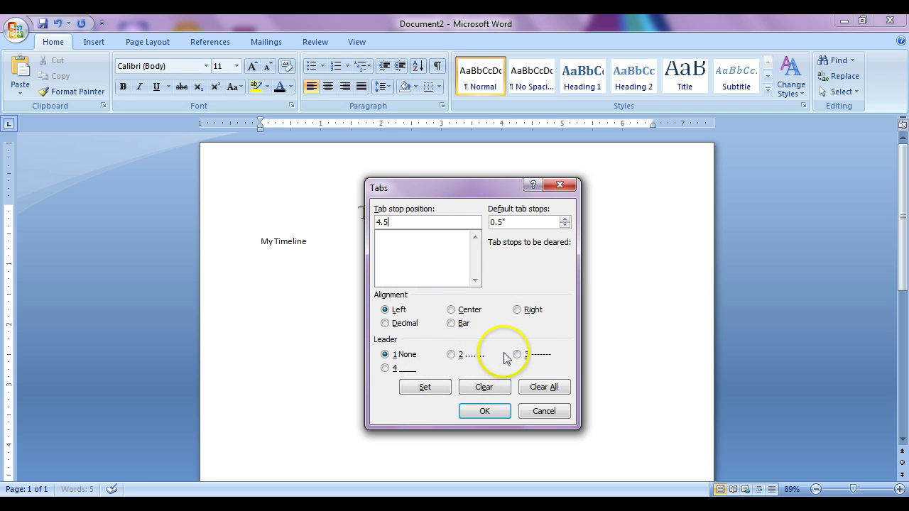
{"action": "left_click", "coordinate": [452, 355]}
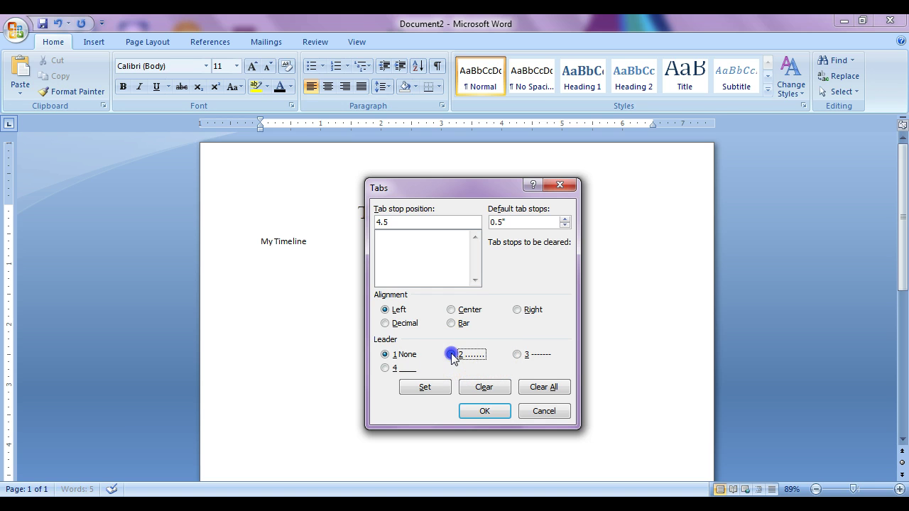
{"action": "left_click", "coordinate": [439, 389]}
{"action": "left_click", "coordinate": [477, 412]}
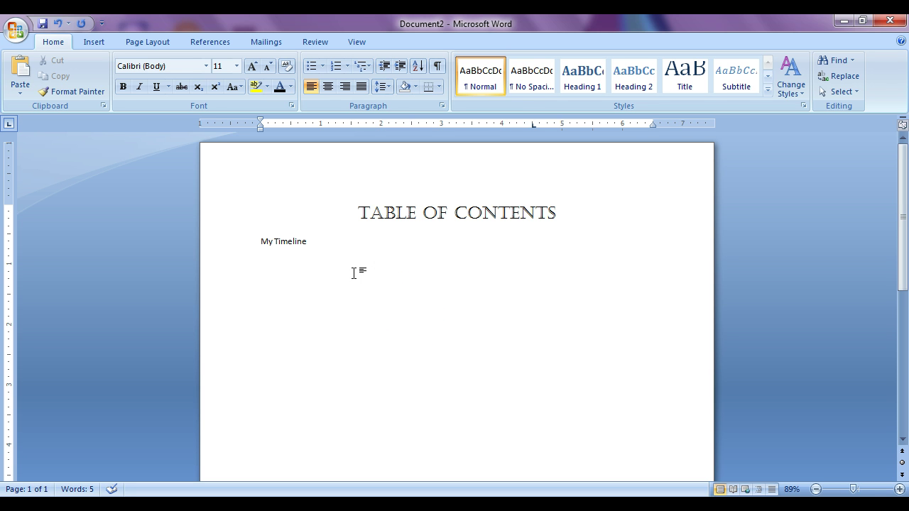
Add the dot leader after "My Timeline", then add "My Flyer" and "My Ilustrations" entries with dot leaders on the lines below.
{"action": "key", "text": "Tab"}
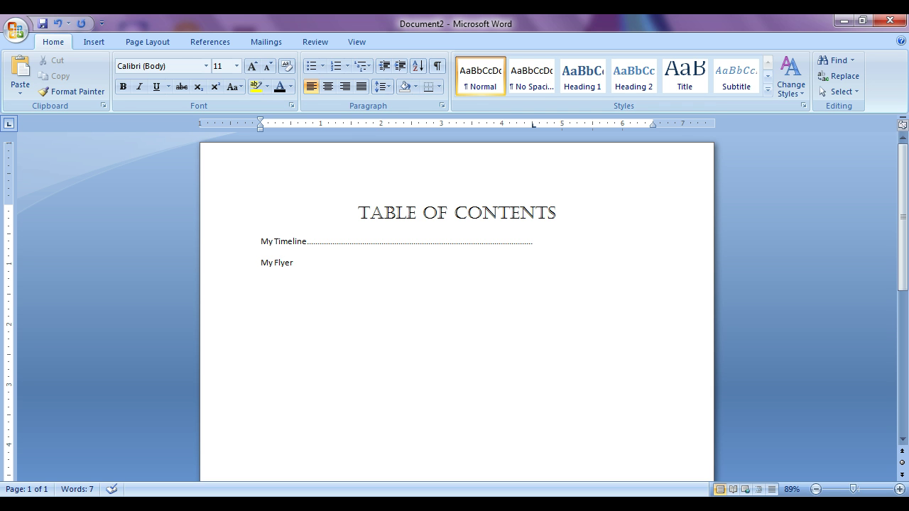
{"action": "key", "text": "Tab"}
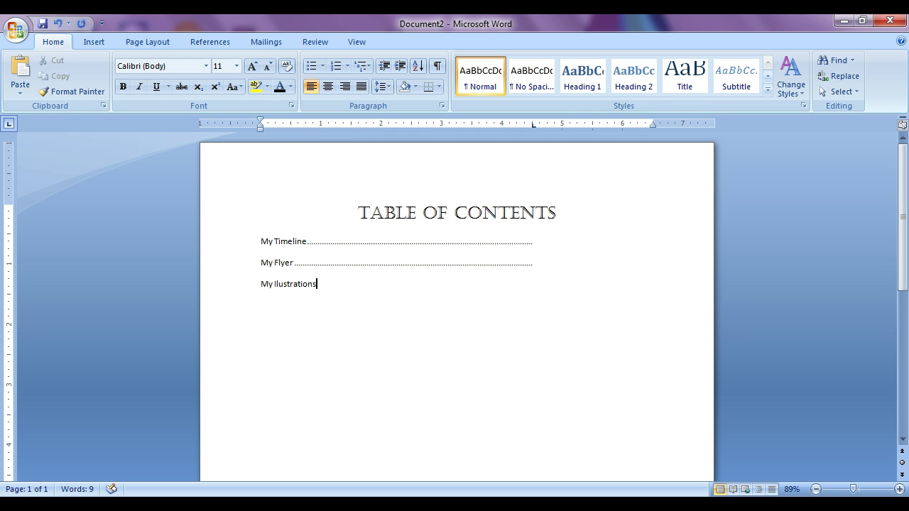
{"action": "key", "text": "Tab"}
Correct the misspelled word "Ilustrations" in the third entry to "Illustrations".
{"action": "right_click", "coordinate": [293, 285]}
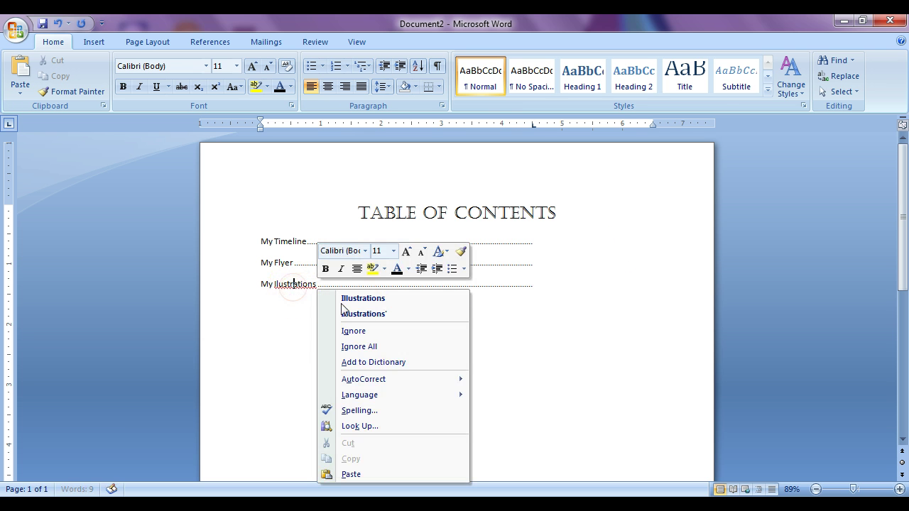
{"action": "left_click", "coordinate": [369, 299]}
{"action": "left_click", "coordinate": [560, 285]}
Add a "My Editorial" entry with a dot leader below "My Illustrations".
{"action": "key", "text": "Return"}
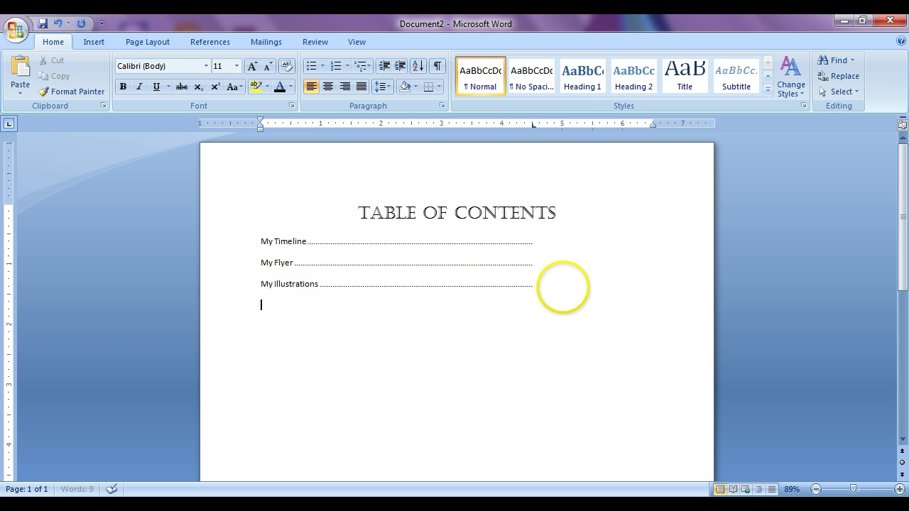
{"action": "type", "text": "M"}
{"action": "left_click", "coordinate": [562, 288]}
{"action": "type", "text": "y Editorial"}
{"action": "key", "text": "Tab"}
{"action": "key", "text": "Return"}
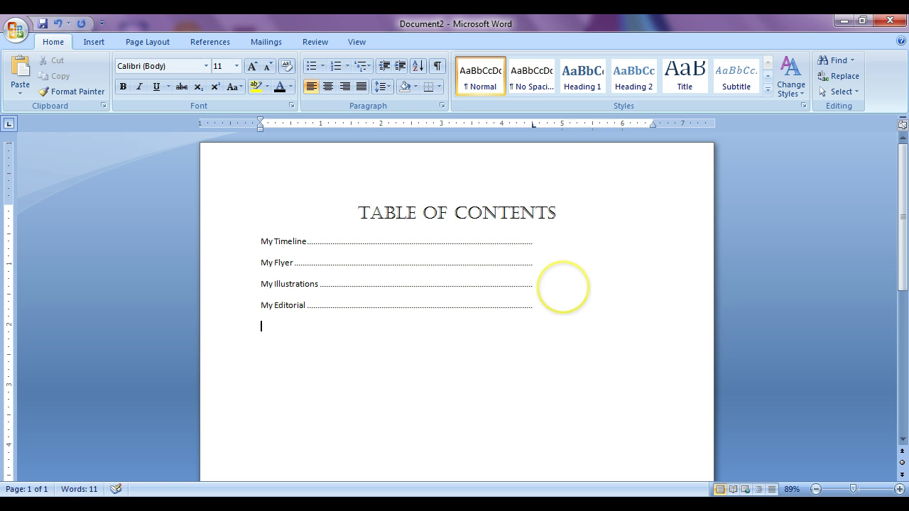
Add "My imagination" and "My Comic" entries with dot leaders below "My Editorial".
{"action": "type", "text": "My ima"}
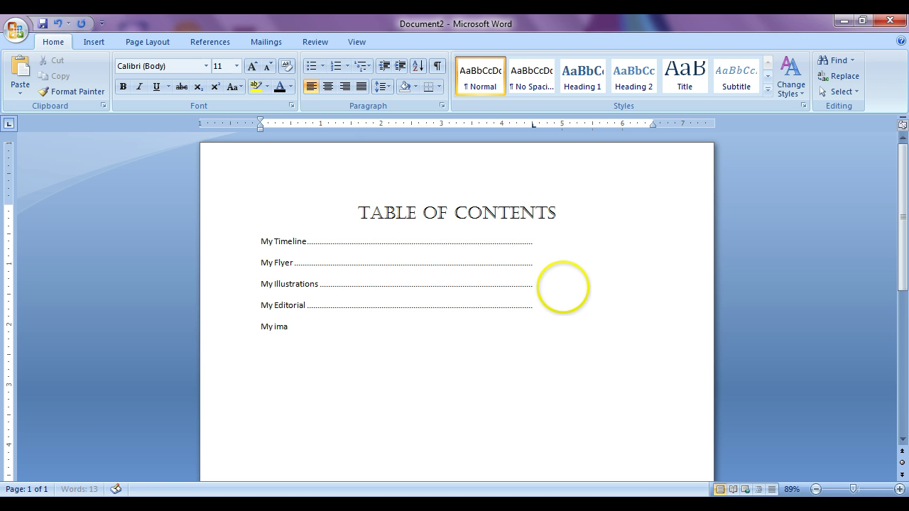
{"action": "type", "text": "gination"}
{"action": "key", "text": "Tab"}
{"action": "key", "text": "Return"}
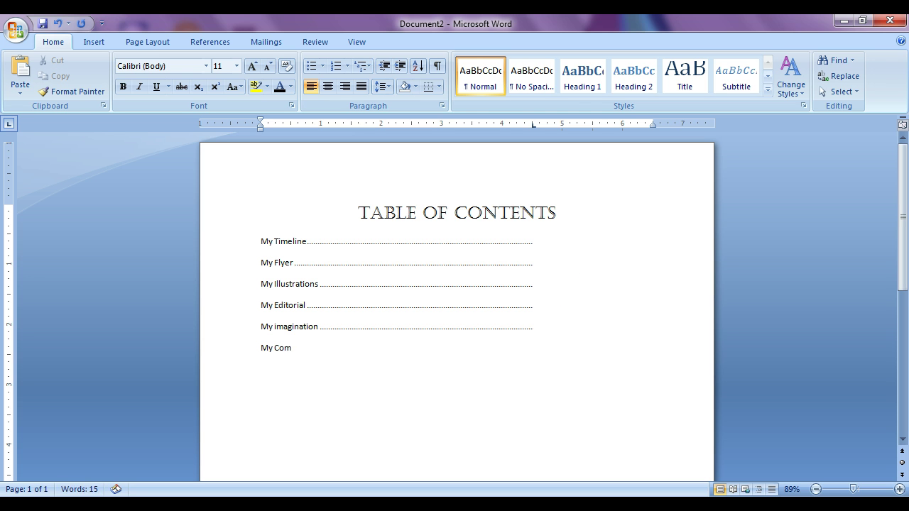
{"action": "type", "text": "My Comic"}
{"action": "key", "text": "Tab"}
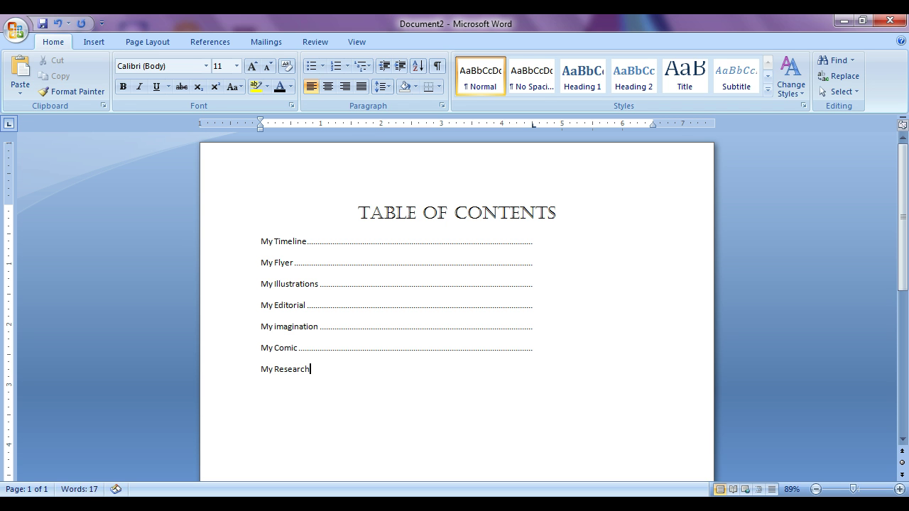
Add the dot leader after "My Research", then add a "My situation" entry with a dot leader on the line below.
{"action": "key", "text": "Tab"}
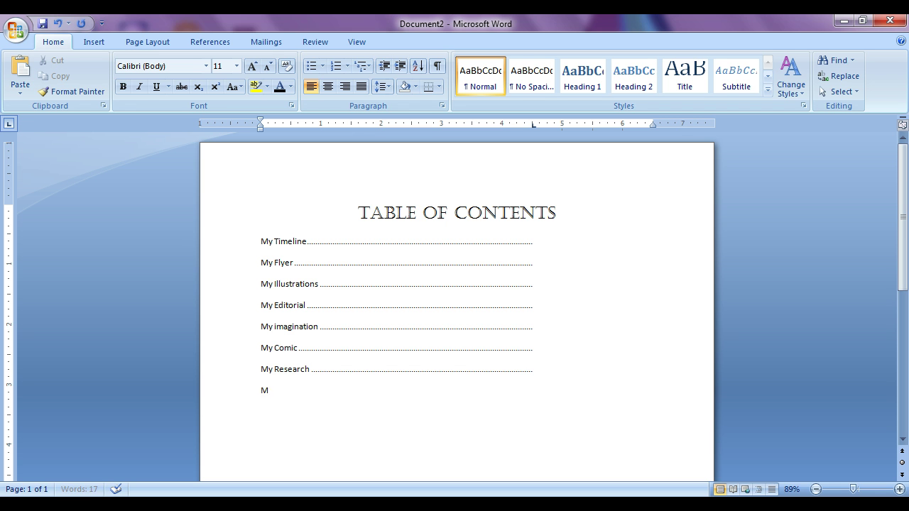
{"action": "type", "text": "uation"}
{"action": "key", "text": "Tab"}
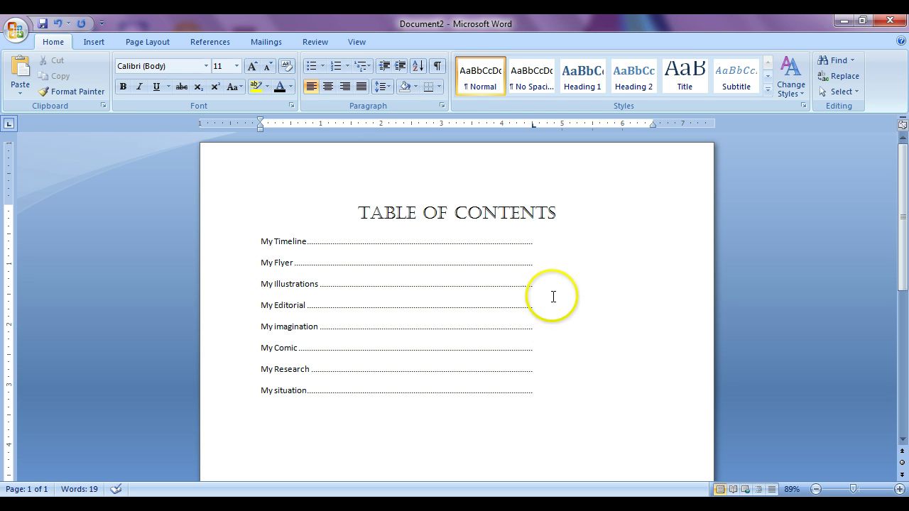
Capitalize the first letter of "situation" in the last entry so that it reads "My Situation".
{"action": "left_click", "coordinate": [279, 390]}
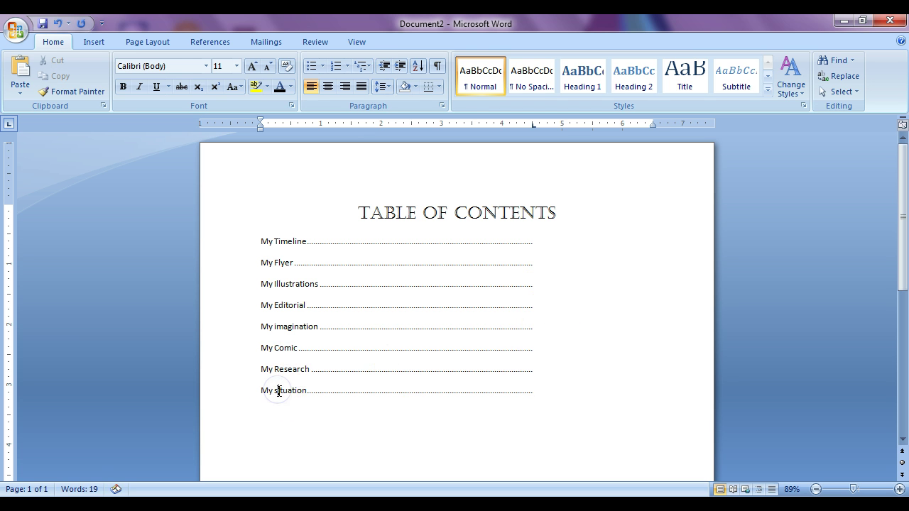
{"action": "key", "text": "BackSpace"}
{"action": "type", "text": "S"}
Add a "My Story" entry with a dot leader below "My Situation".
{"action": "left_click", "coordinate": [537, 388]}
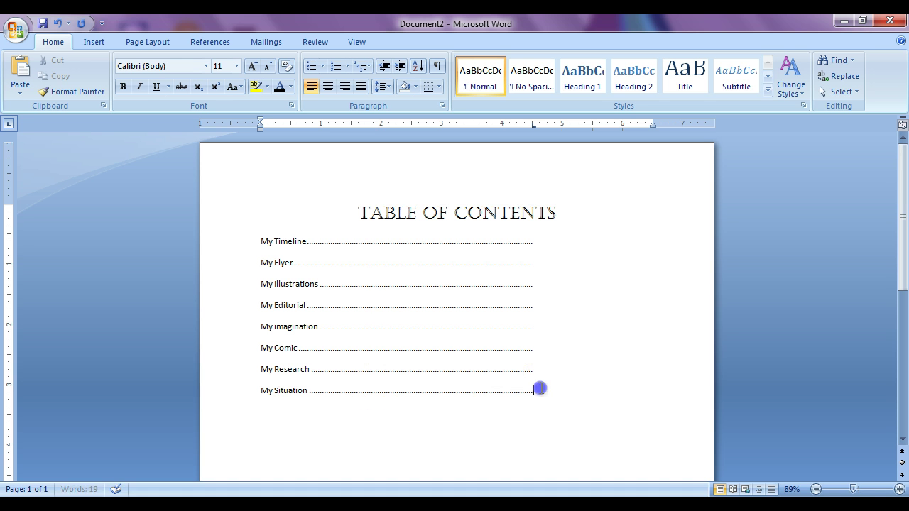
{"action": "key", "text": "Return"}
{"action": "type", "text": "My Story"}
{"action": "key", "text": "Tab"}
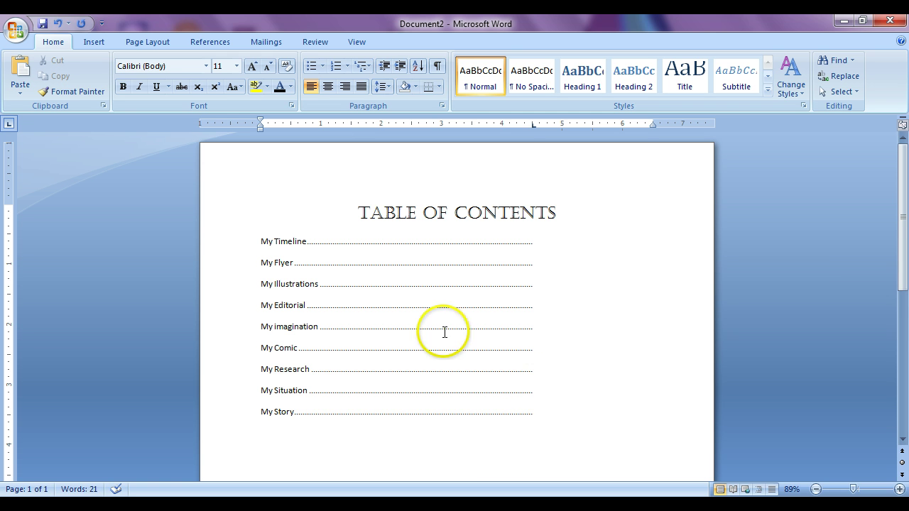
Insert two blank lines between the "Table of Contents" heading and the "My Timeline" entry.
{"action": "left_click_drag", "start_coordinate": [903, 248], "coordinate": [904, 262]}
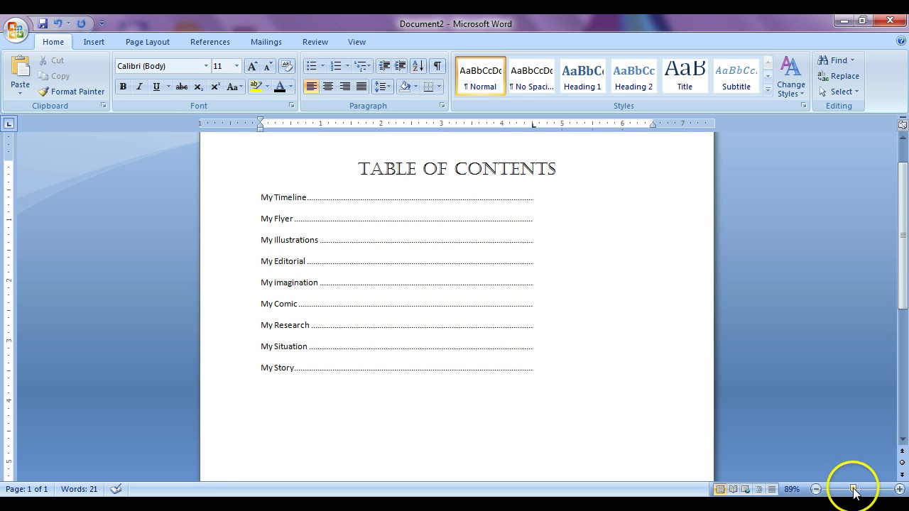
{"action": "left_click_drag", "start_coordinate": [854, 491], "coordinate": [844, 492]}
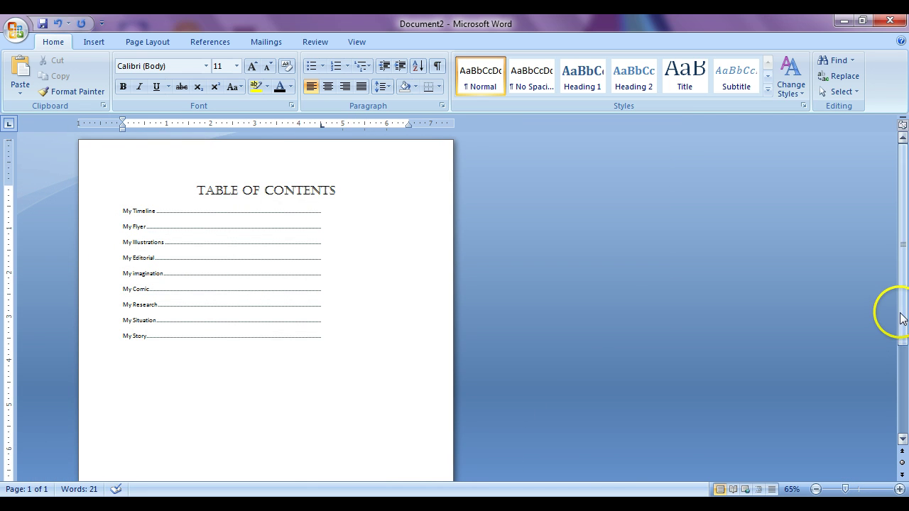
{"action": "left_click_drag", "start_coordinate": [900, 318], "coordinate": [899, 246]}
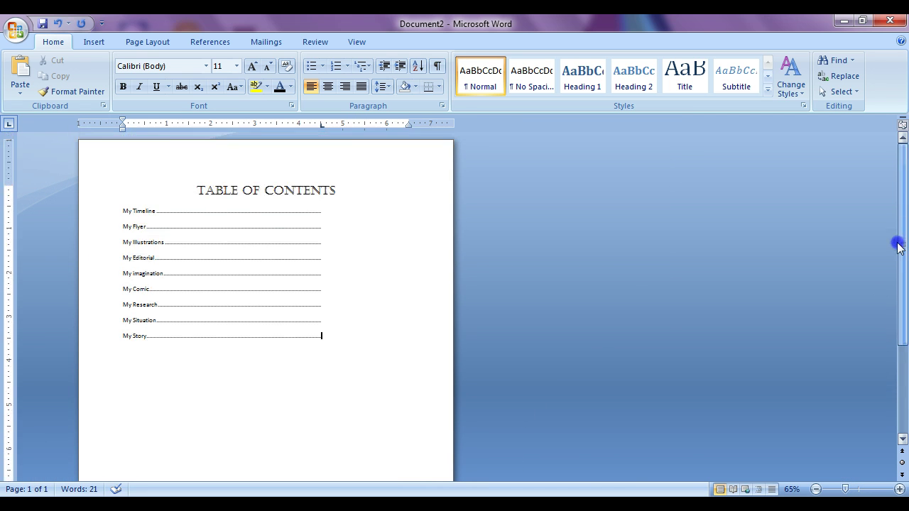
{"action": "left_click", "coordinate": [356, 42]}
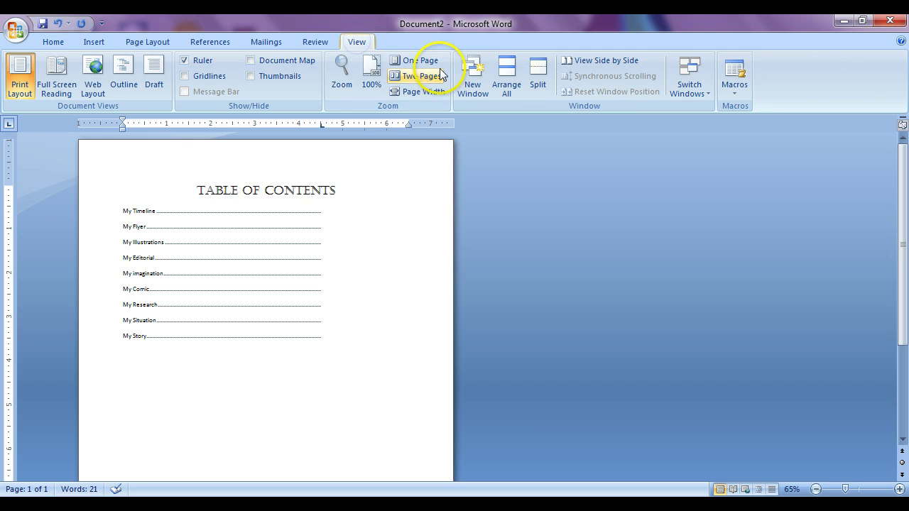
{"action": "left_click", "coordinate": [419, 63]}
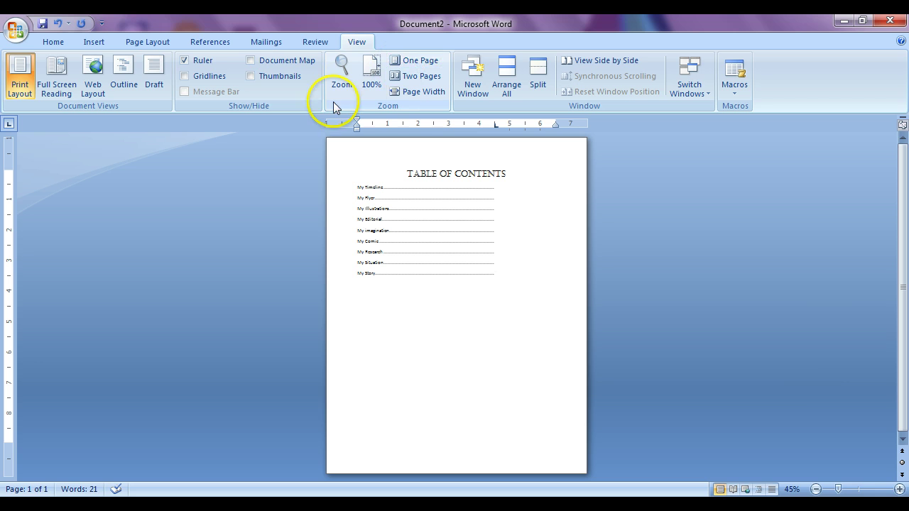
{"action": "left_click_drag", "start_coordinate": [839, 489], "coordinate": [844, 490]}
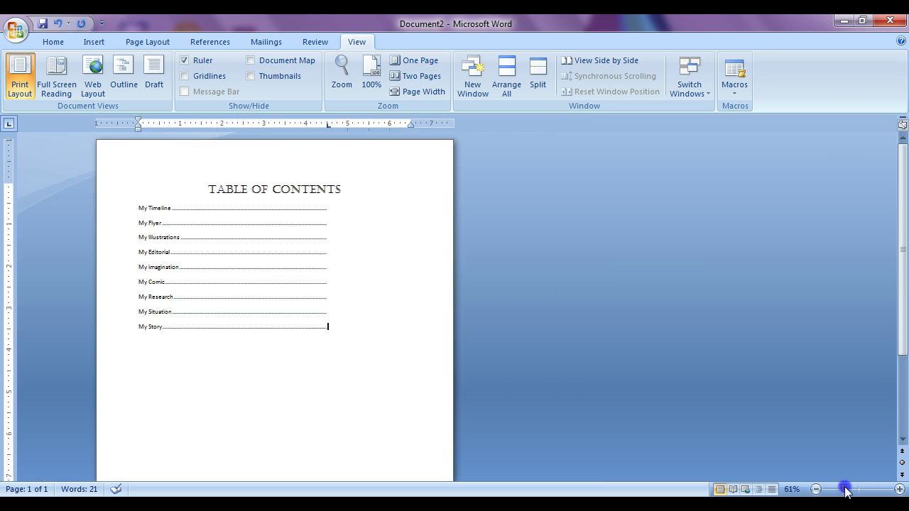
{"action": "left_click", "coordinate": [131, 210]}
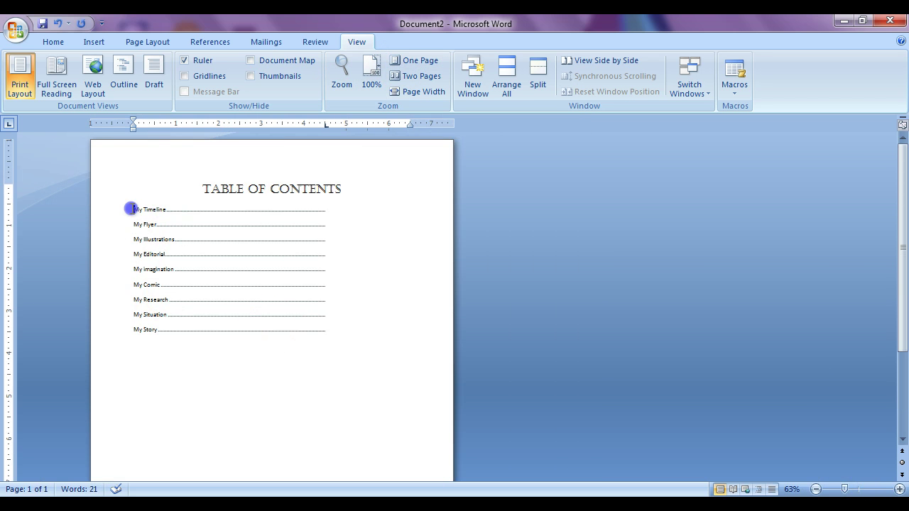
{"action": "key", "text": "Return"}
{"action": "key", "text": "Return"}
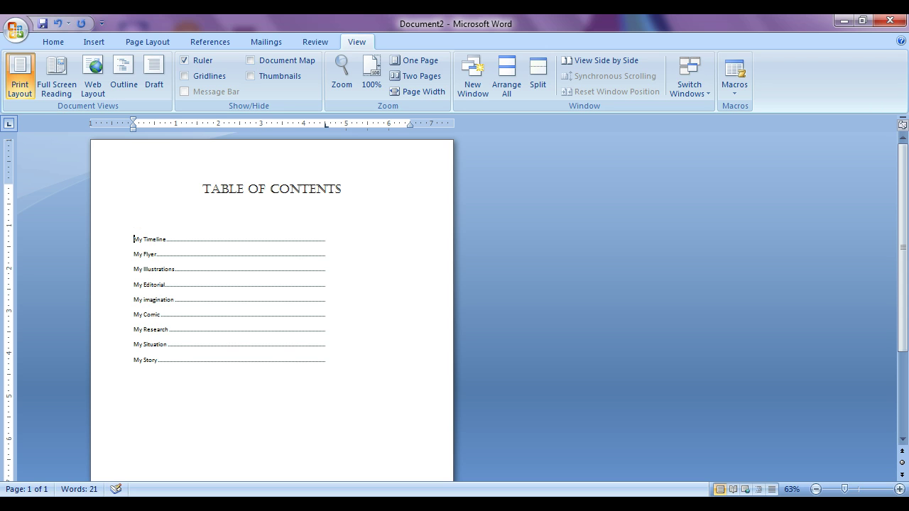
Insert a blank line above the "Table of Contents" heading and remove one of the blank lines below it.
{"action": "left_click", "coordinate": [203, 188]}
{"action": "key", "text": "Return"}
{"action": "left_click", "coordinate": [204, 228]}
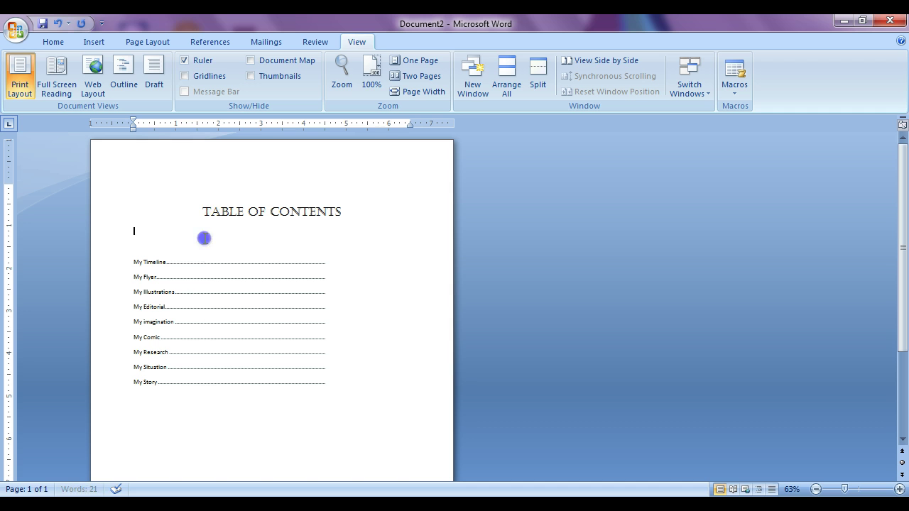
{"action": "key", "text": "Delete"}
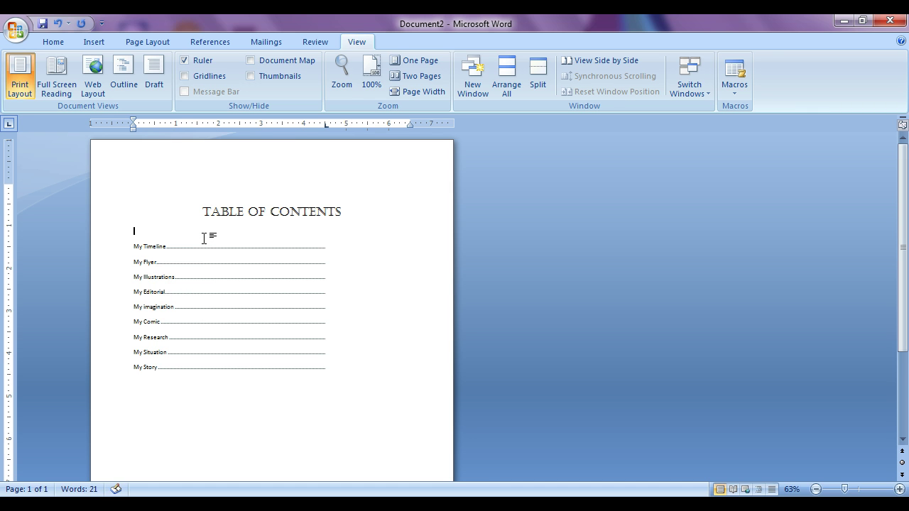